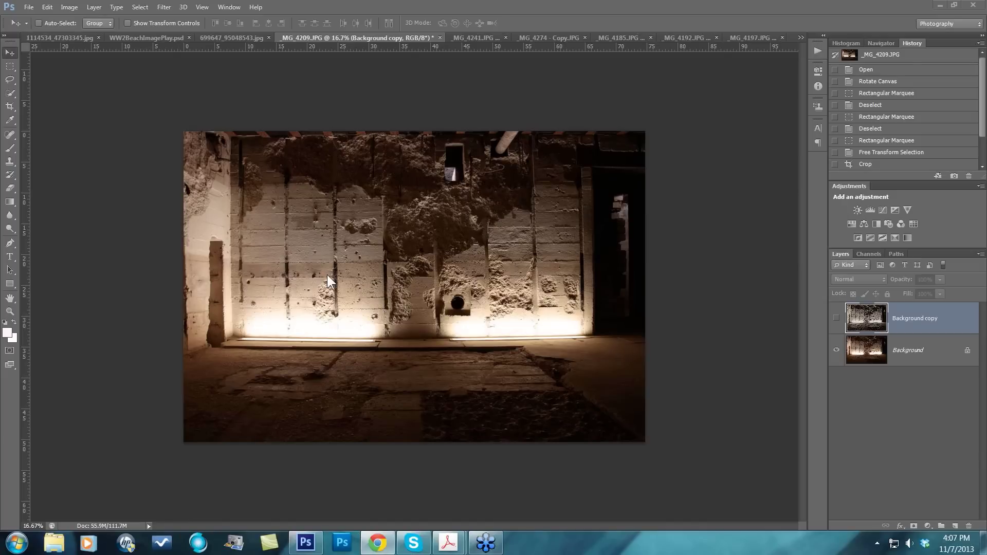
# Step: Bring the Photoshop document with the cropped bunker wall photo to the front
pyautogui.click(835, 317)
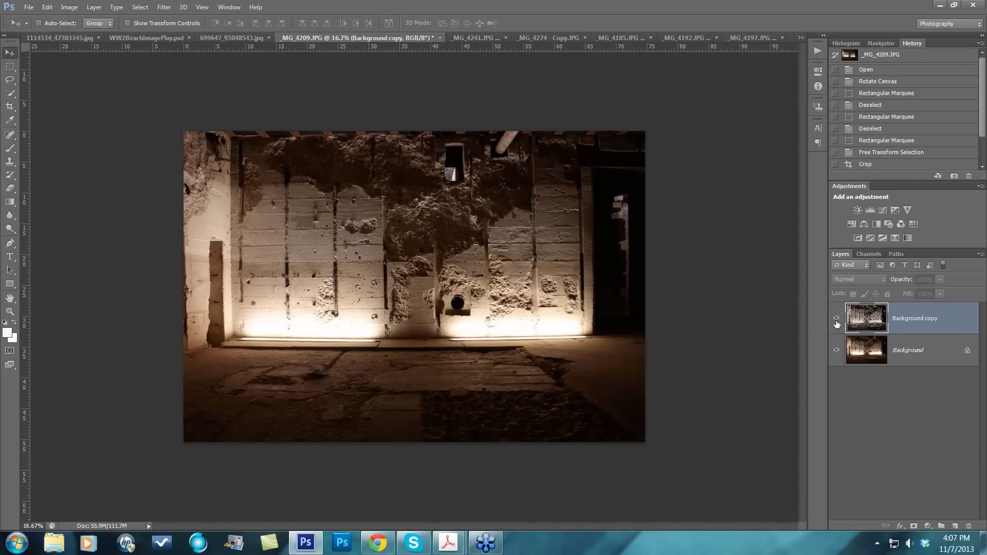
# Step: Make the sepia-toned Background copy layer visible over the original
pyautogui.click(836, 319)
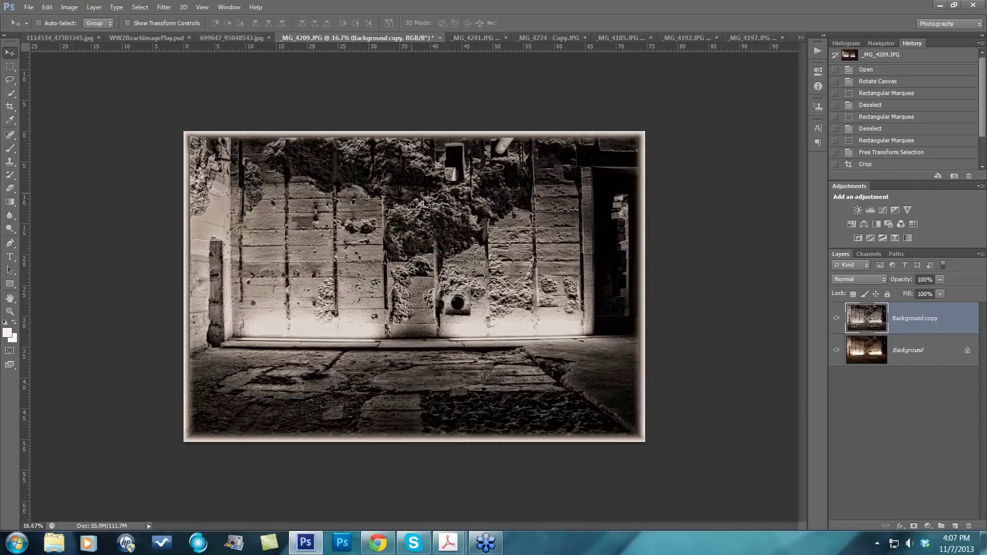
# Step: Hide the Background copy layer and duplicate the original Background layer
pyautogui.click(836, 318)
pyautogui.click(920, 355)
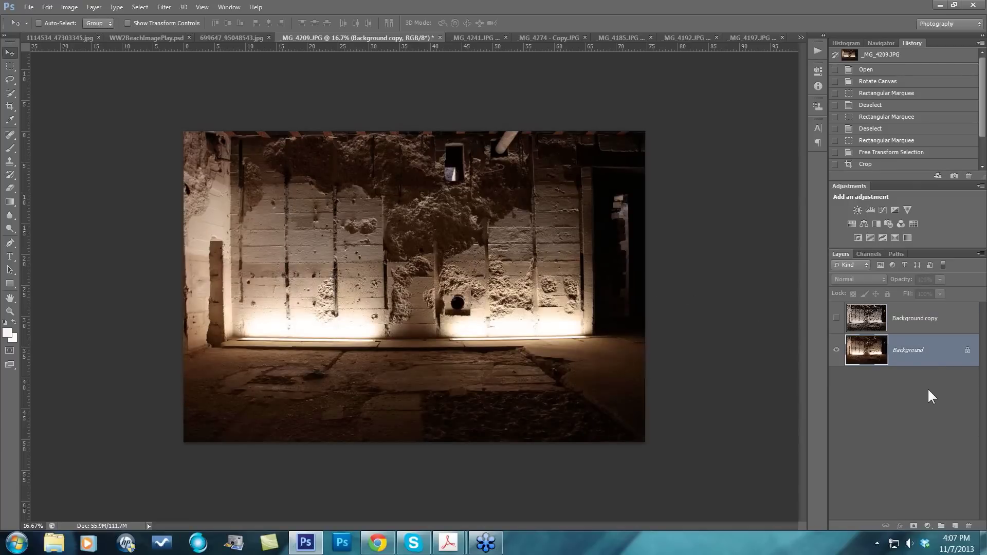
pyautogui.moveTo(925, 359); pyautogui.dragTo(952, 518)
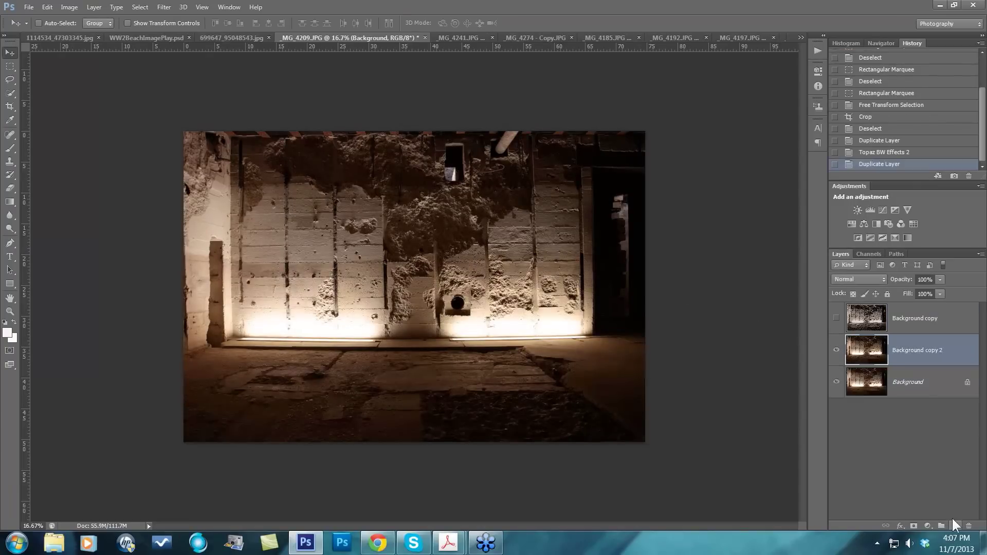
# Step: Run Topaz BW Effects 2 on the new copy and reset its last-used settings
pyautogui.click(163, 6)
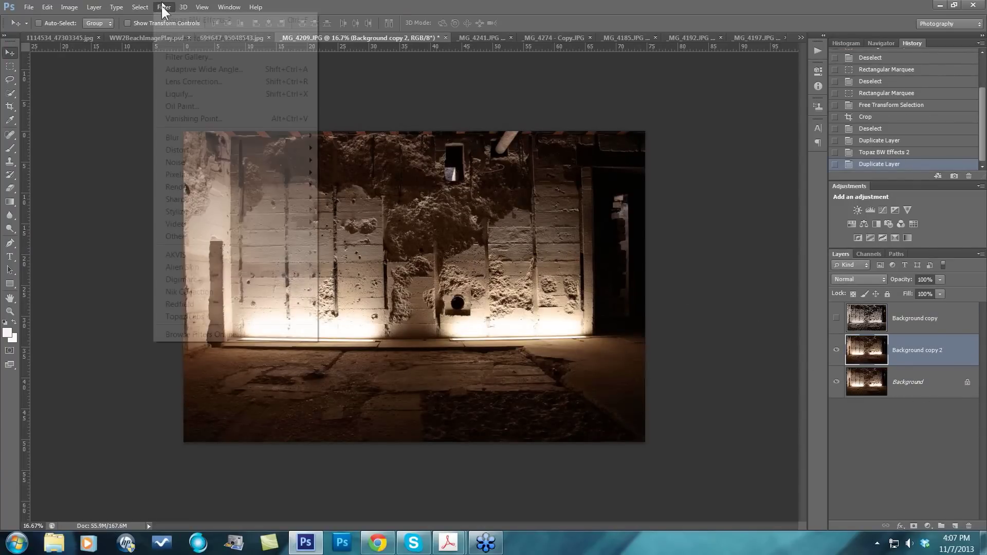
pyautogui.moveTo(244, 319)
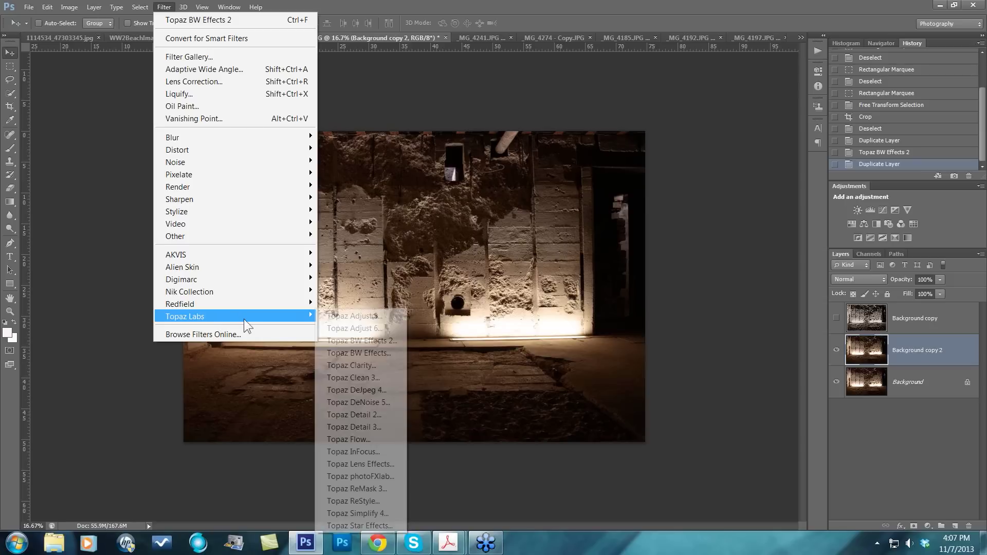
pyautogui.click(355, 339)
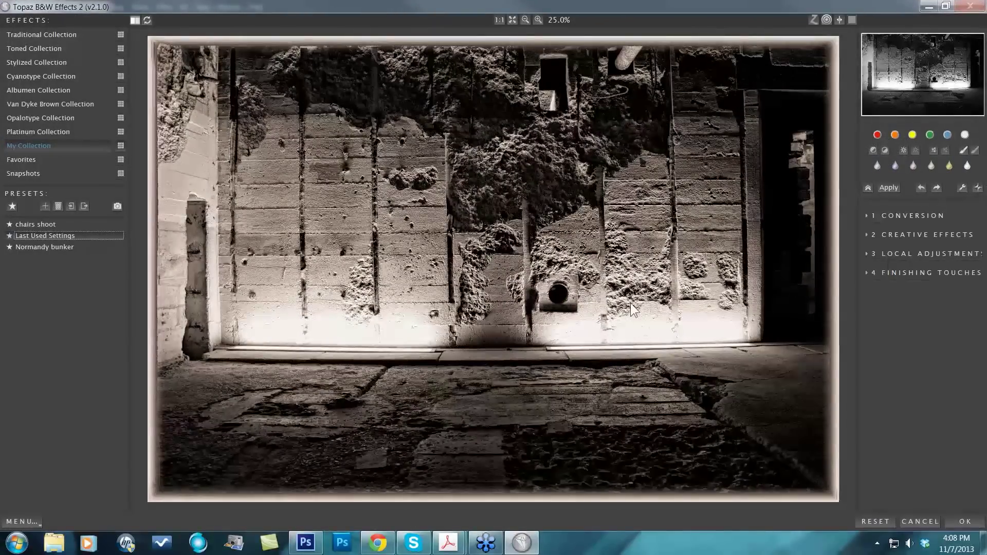
pyautogui.click(872, 521)
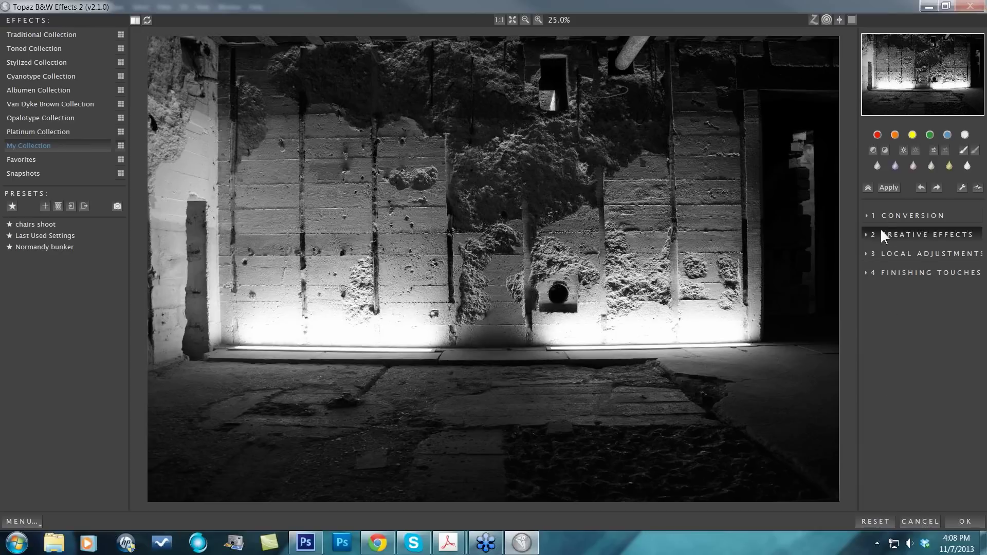
# Step: Under Conversion, enable Basic Exposure at 0.00 and expand the Basic and Adaptive Exposure sliders
pyautogui.click(867, 215)
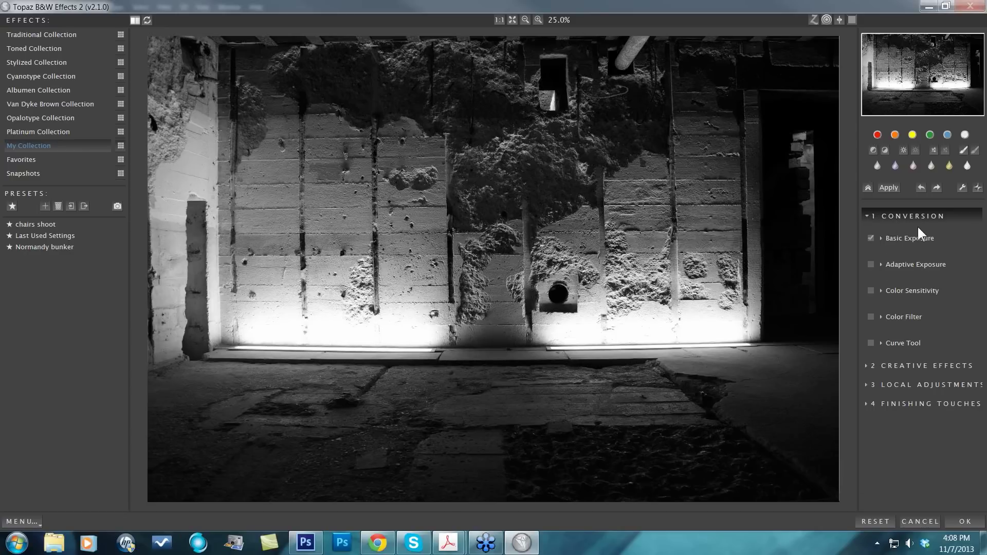
pyautogui.click(870, 237)
pyautogui.click(881, 239)
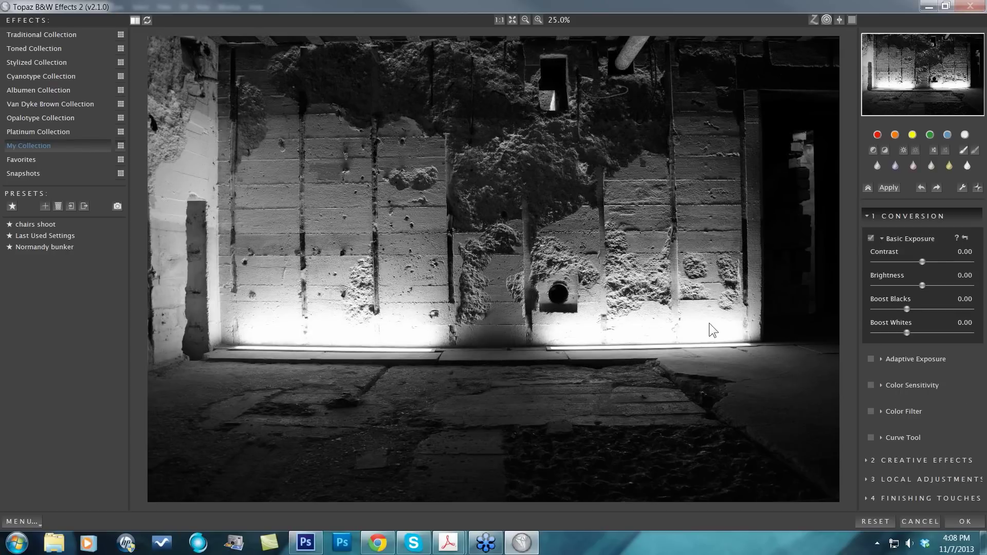
pyautogui.click(879, 358)
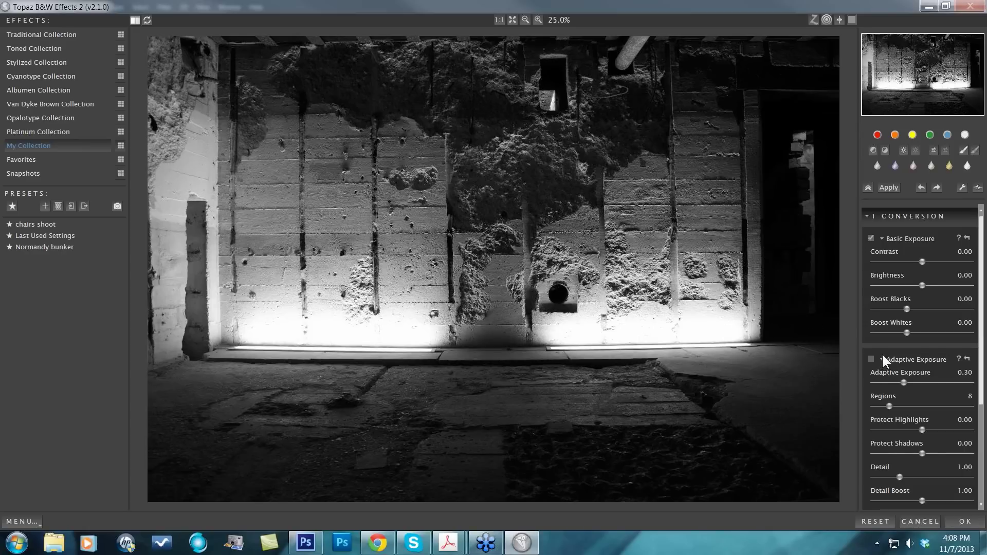
# Step: Collapse Basic Exposure and enable Adaptive Exposure at 0.30
pyautogui.click(881, 238)
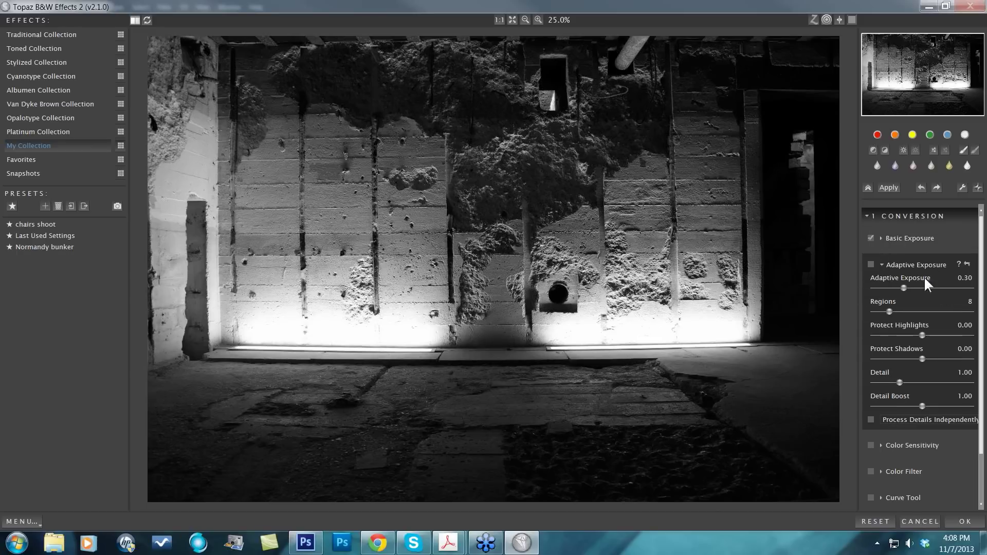
pyautogui.click(871, 264)
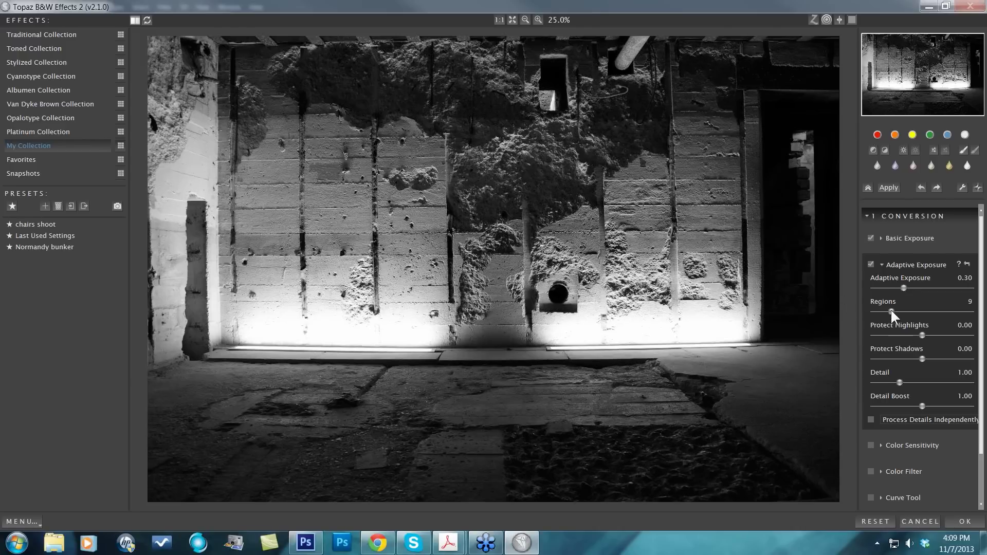
# Step: Set Regions to 47 and Adaptive Exposure to 0.67, then compare with the original
pyautogui.moveTo(919, 307); pyautogui.dragTo(920, 308)
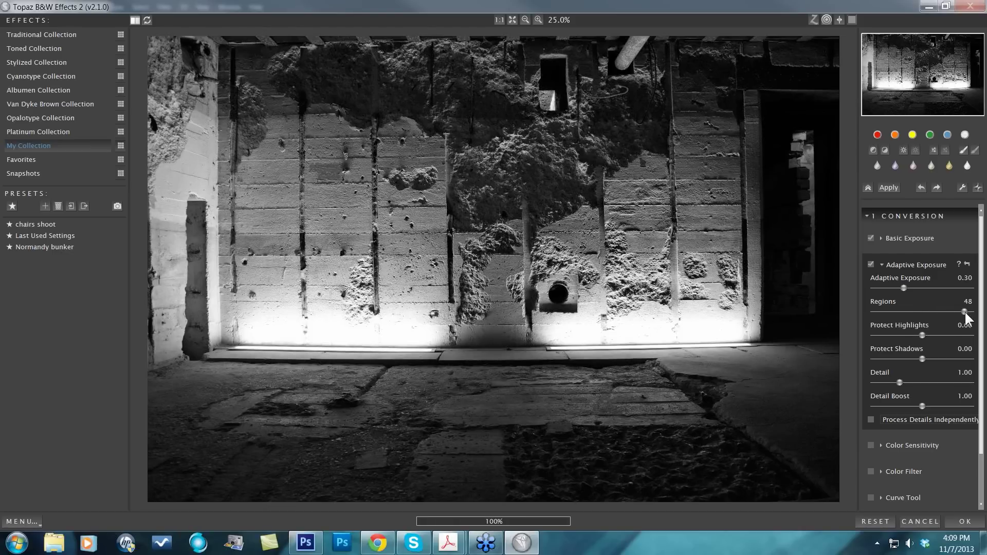
pyautogui.moveTo(951, 310); pyautogui.dragTo(964, 311)
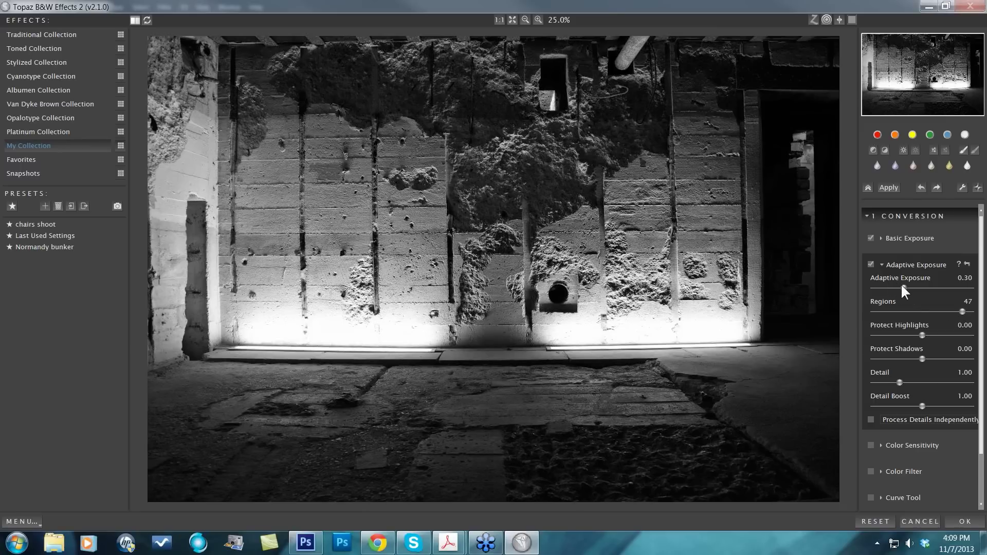
pyautogui.moveTo(900, 283); pyautogui.dragTo(935, 292)
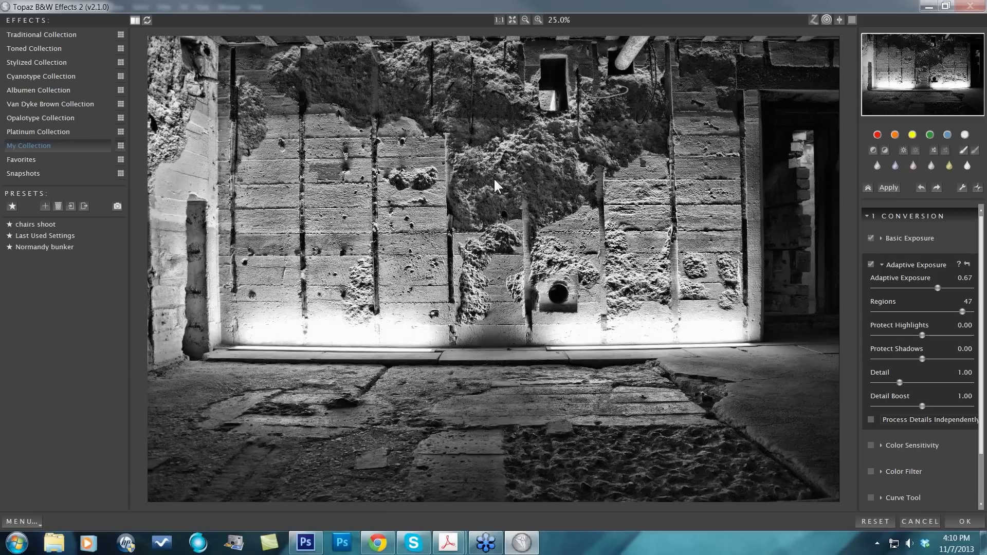
pyautogui.click(365, 110)
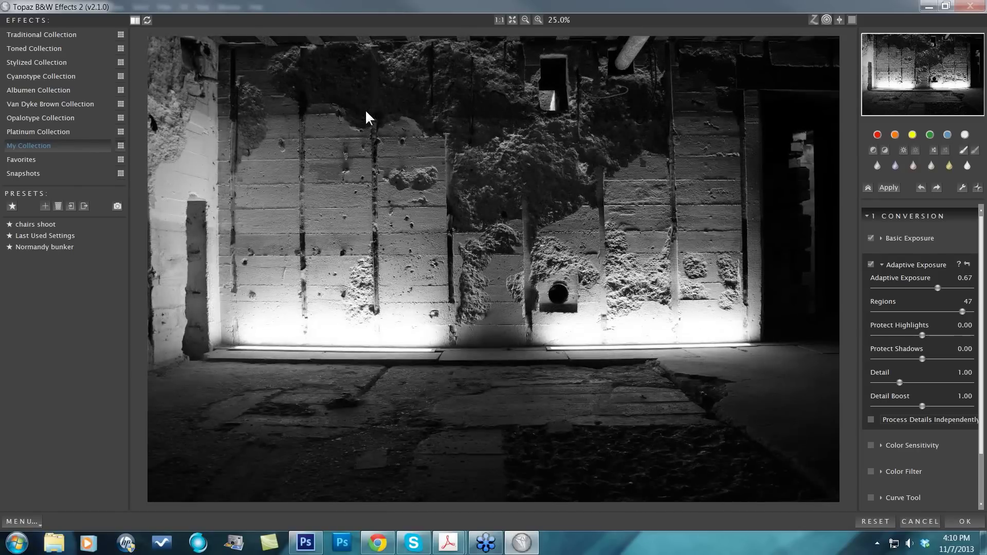
# Step: Compare before and after, then ease Adaptive Exposure down to 0.58
pyautogui.click(366, 111)
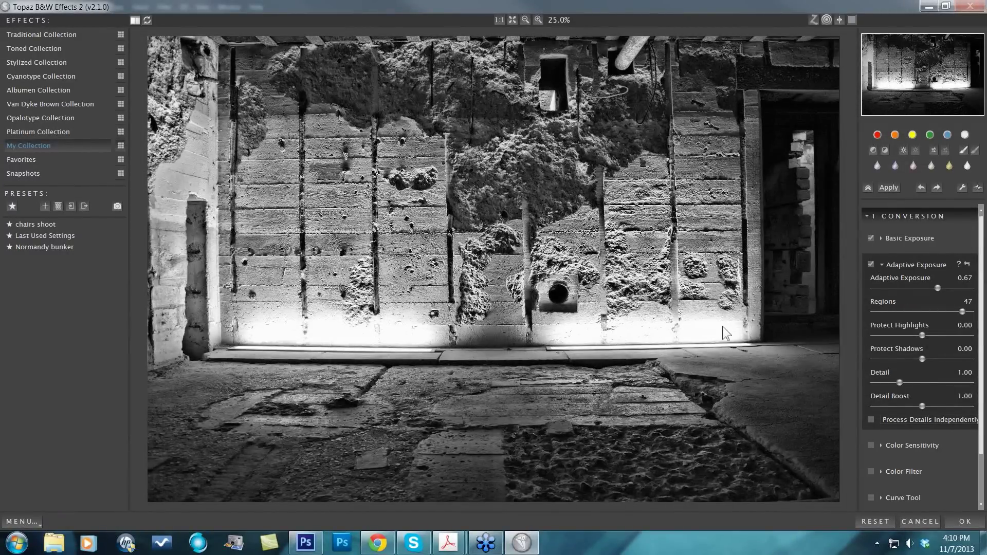
pyautogui.click(377, 333)
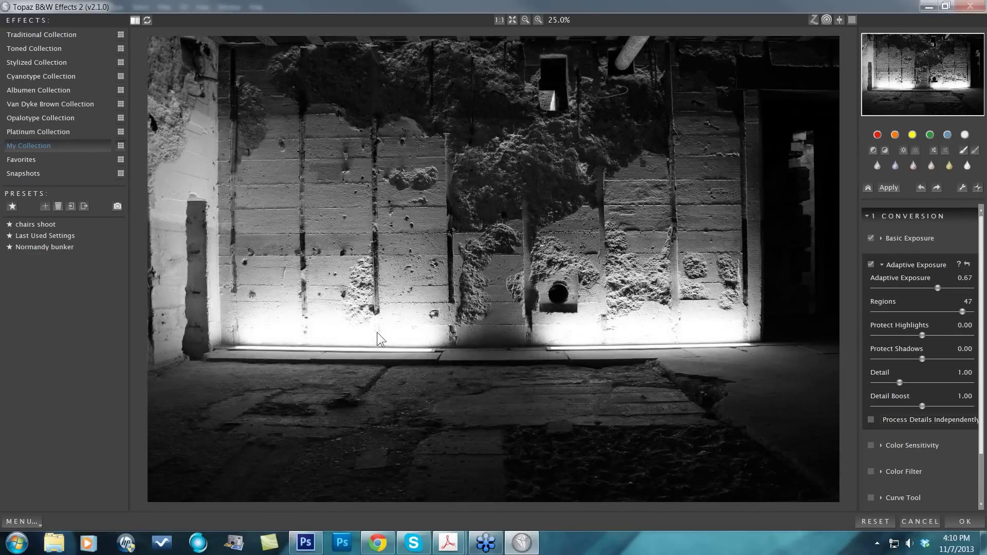
pyautogui.click(377, 332)
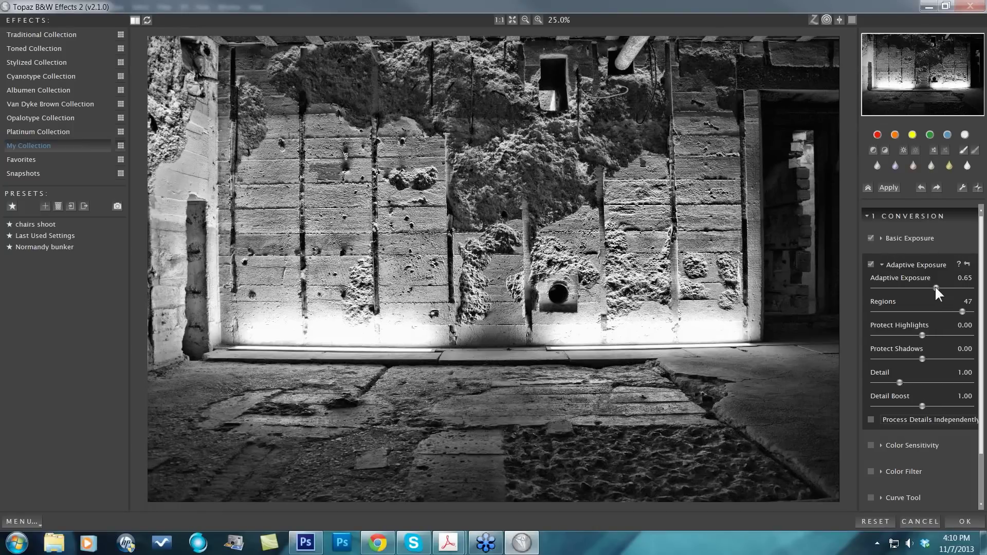
pyautogui.moveTo(933, 286); pyautogui.dragTo(929, 285)
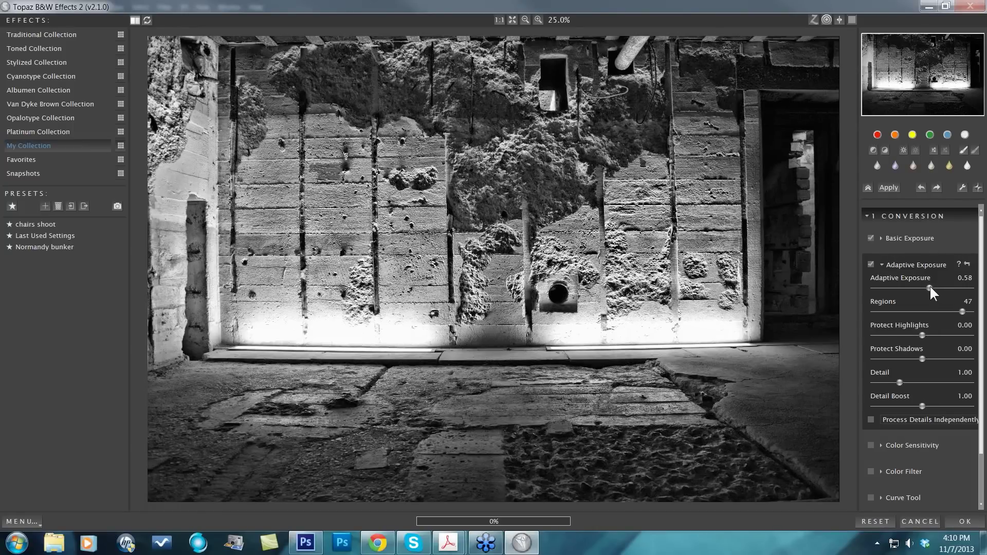
pyautogui.click(585, 274)
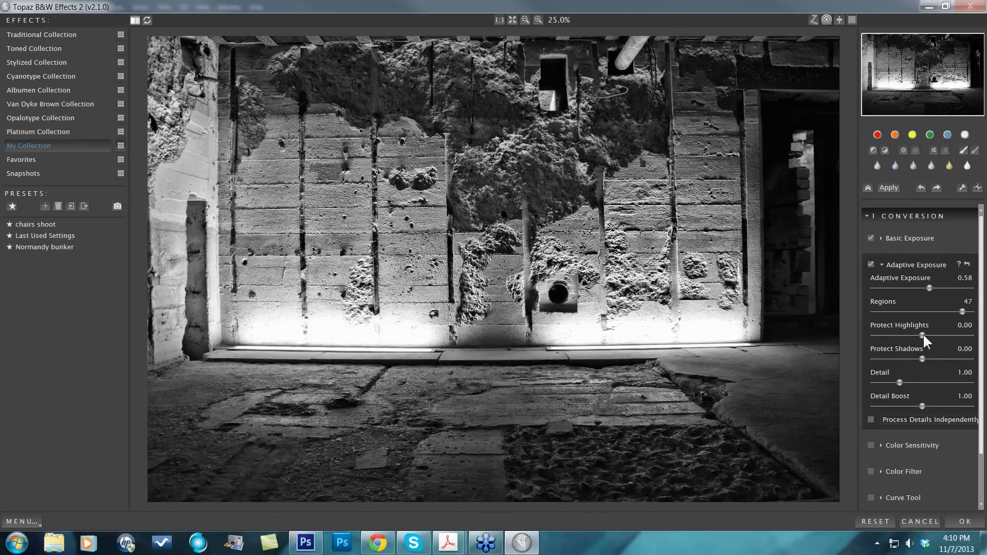
# Step: Set Protect Highlights to 0.05, adjust Detail and Detail Boost, and compare with the original
pyautogui.moveTo(923, 334); pyautogui.dragTo(933, 334)
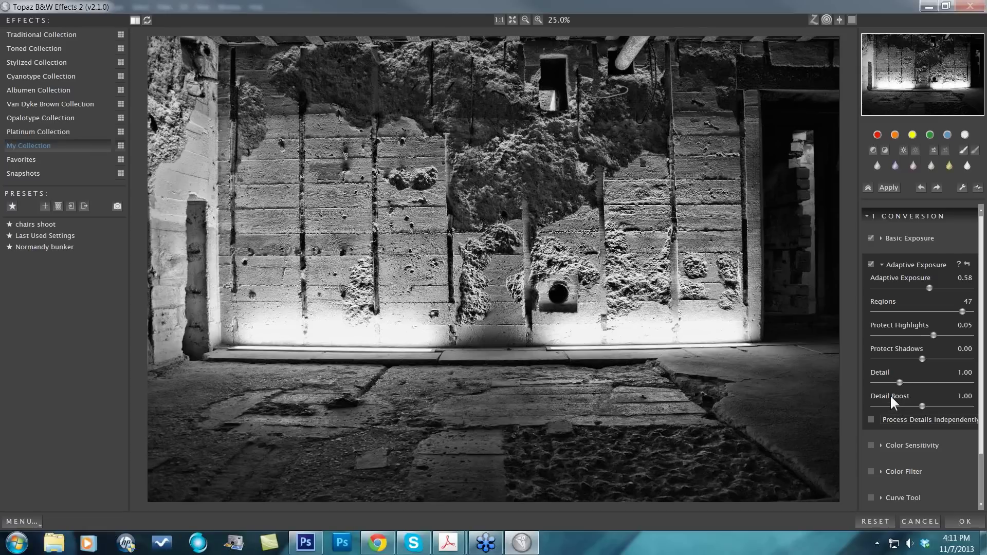
pyautogui.moveTo(905, 381); pyautogui.dragTo(934, 406)
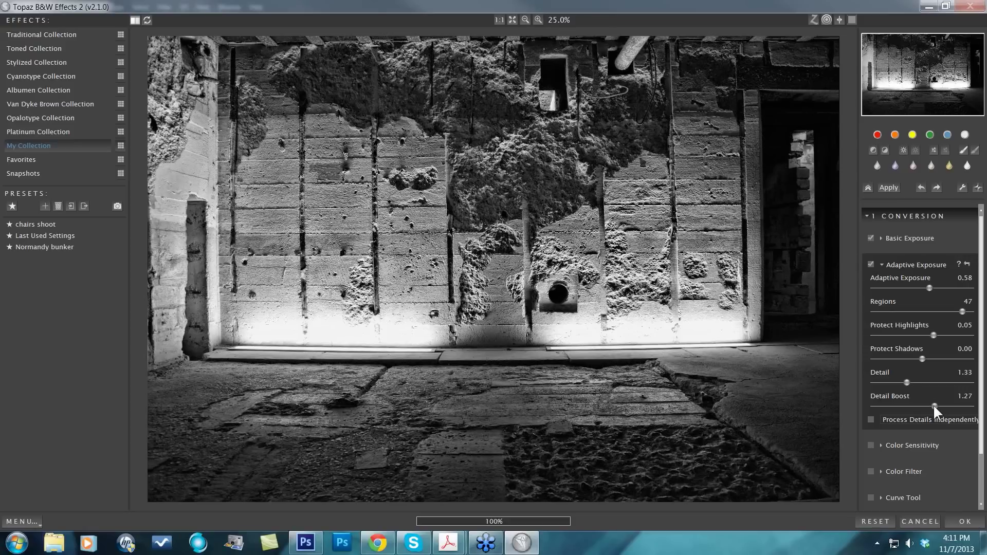
pyautogui.moveTo(934, 406); pyautogui.dragTo(929, 406)
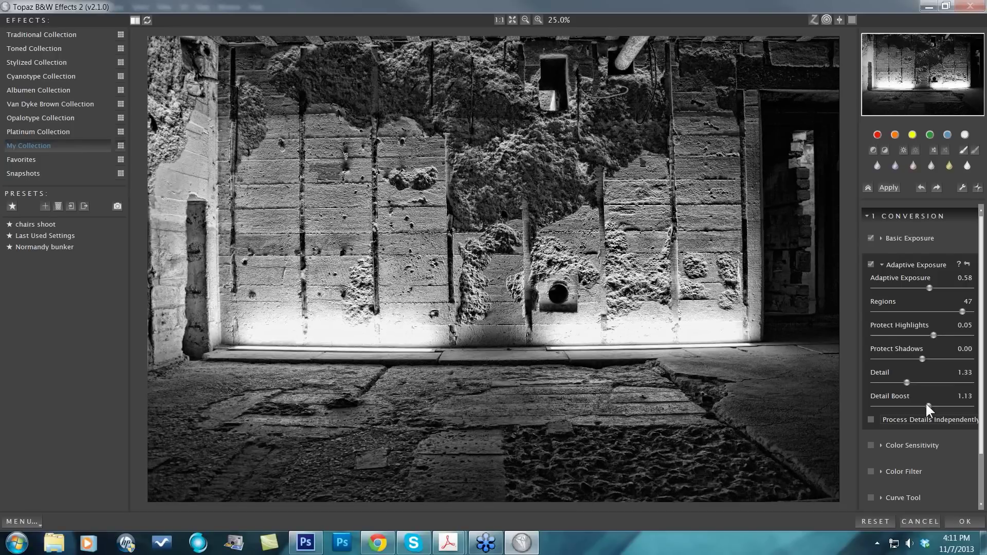
pyautogui.moveTo(928, 406); pyautogui.dragTo(929, 406)
pyautogui.moveTo(578, 331); pyautogui.dragTo(606, 362)
# Step: Set Regions 42, Adaptive Exposure 0.52, Detail 1.42, Detail Boost 1.39, with details processed independently
pyautogui.moveTo(959, 310); pyautogui.dragTo(946, 307)
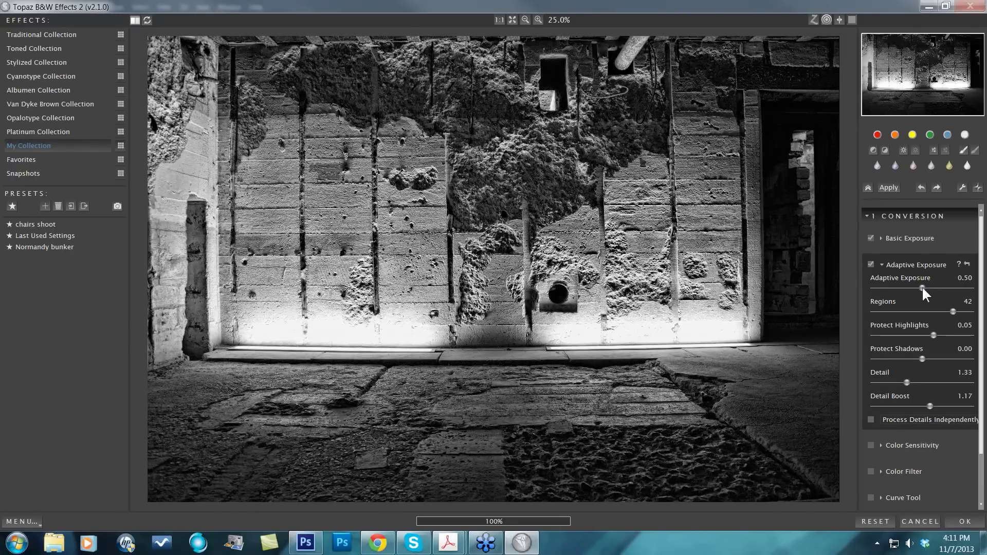
pyautogui.moveTo(929, 288); pyautogui.dragTo(924, 288)
pyautogui.moveTo(930, 406); pyautogui.dragTo(935, 406)
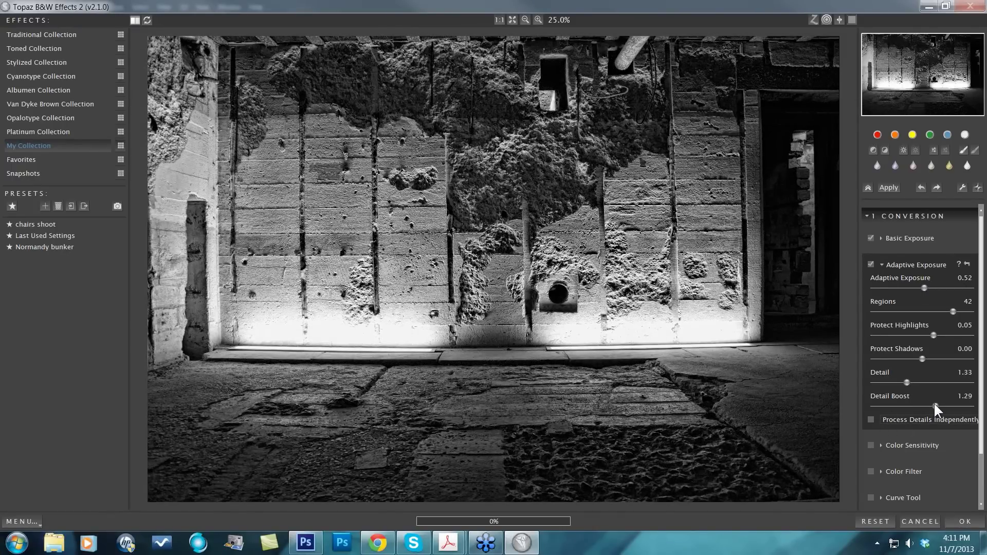
pyautogui.click(897, 420)
pyautogui.moveTo(936, 406); pyautogui.dragTo(942, 406)
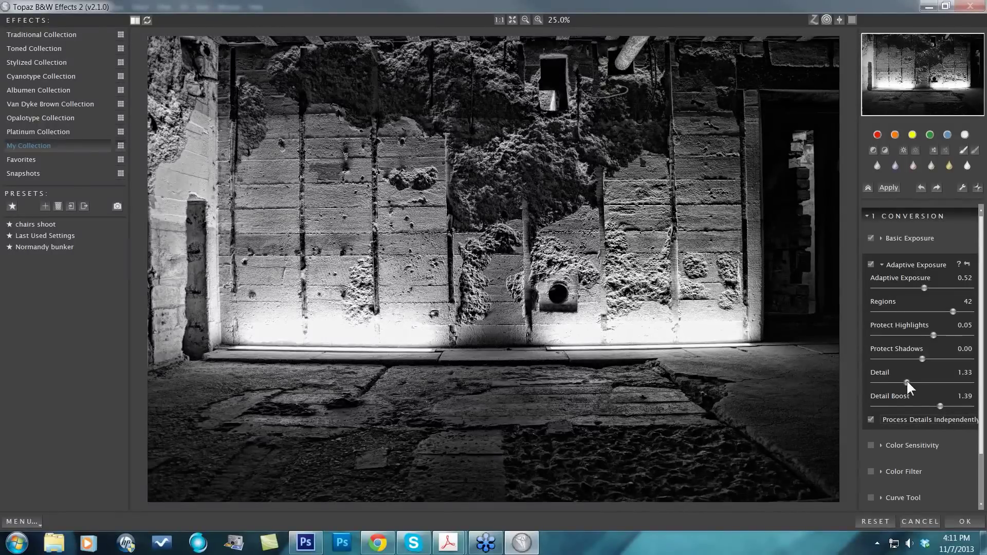
pyautogui.moveTo(912, 383); pyautogui.dragTo(908, 382)
pyautogui.moveTo(636, 356); pyautogui.dragTo(638, 357)
# Step: In Basic Exposure, set Brightness to -0.02 and Boost Whites to -0.28
pyautogui.click(880, 237)
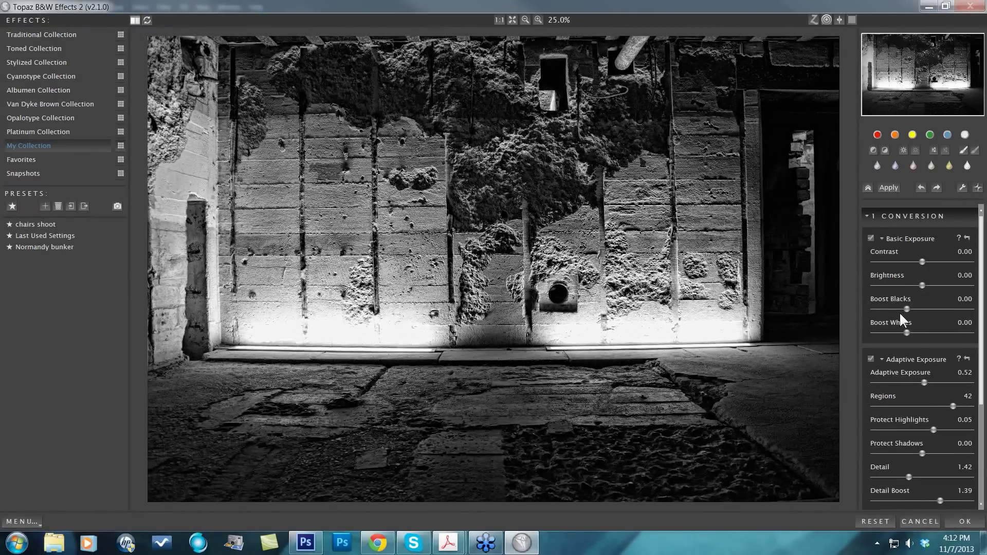
pyautogui.moveTo(921, 284); pyautogui.dragTo(921, 284)
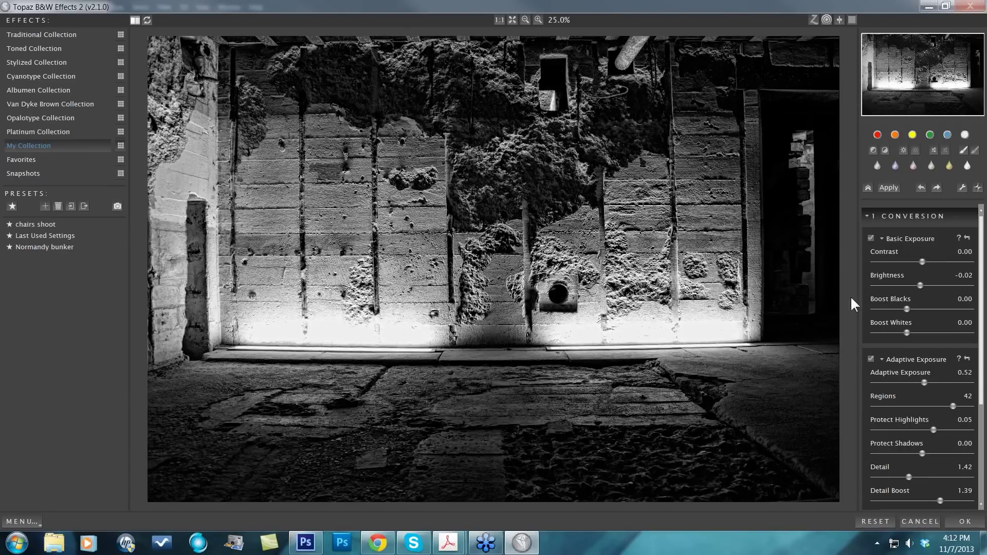
pyautogui.moveTo(368, 89); pyautogui.dragTo(368, 89)
pyautogui.moveTo(904, 331); pyautogui.dragTo(899, 332)
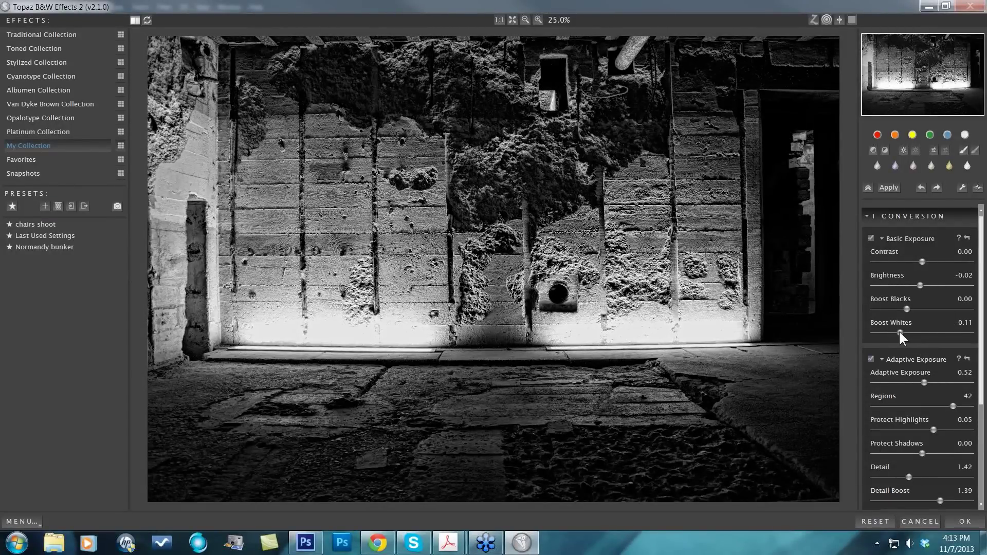
pyautogui.moveTo(898, 331); pyautogui.dragTo(889, 332)
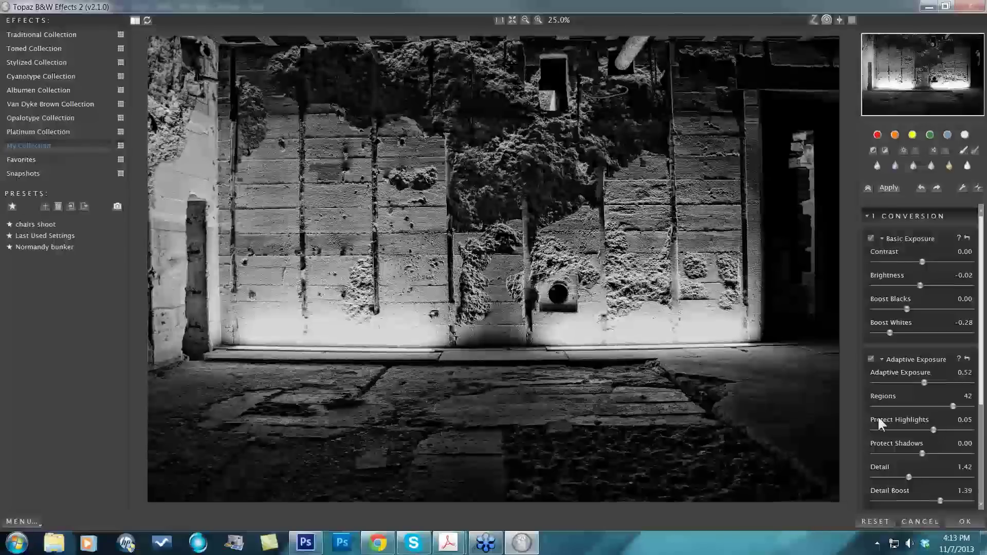
# Step: Enable Silver and Paper Toner in Finishing Touches with Tonal Strength 0.34
pyautogui.scroll(-5, 929, 477)
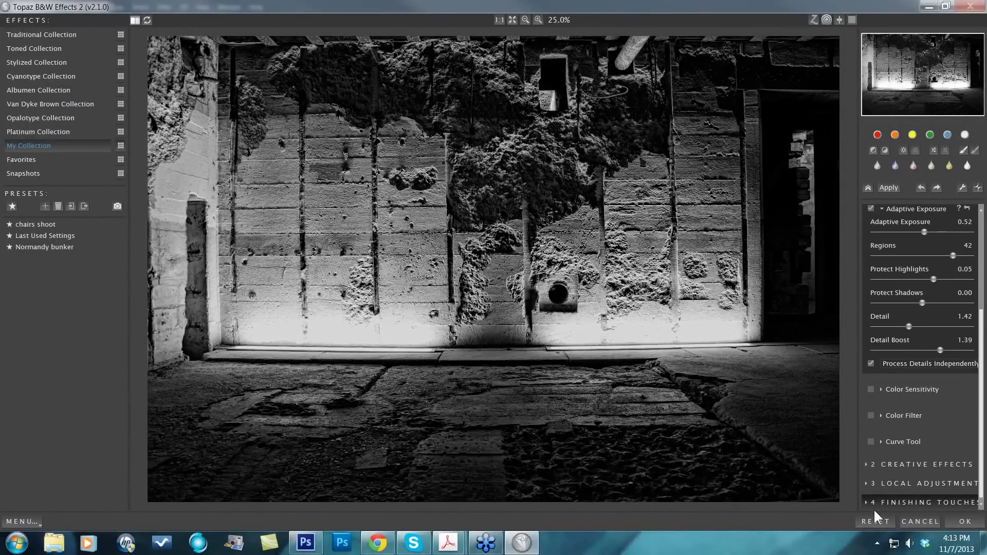
pyautogui.click(868, 503)
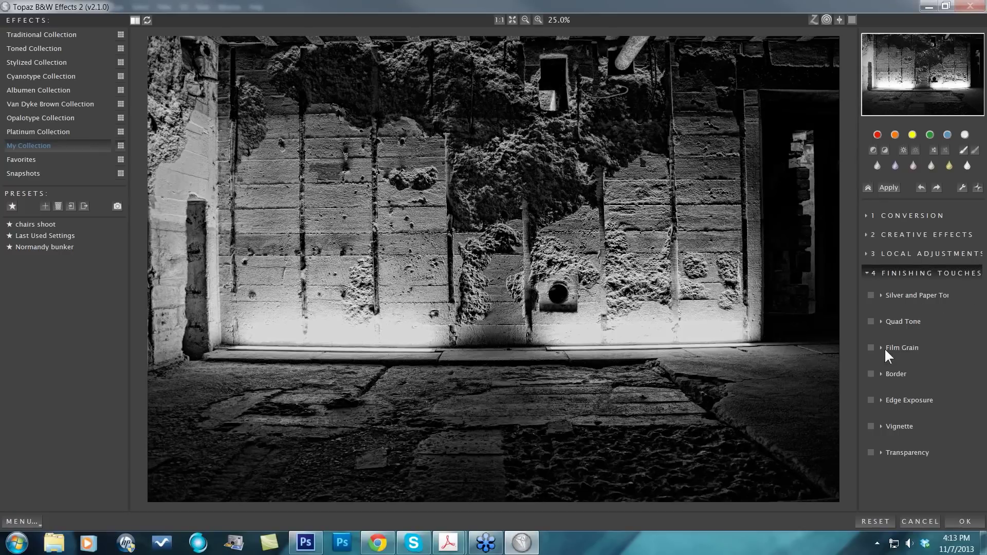
pyautogui.click(870, 295)
pyautogui.click(881, 295)
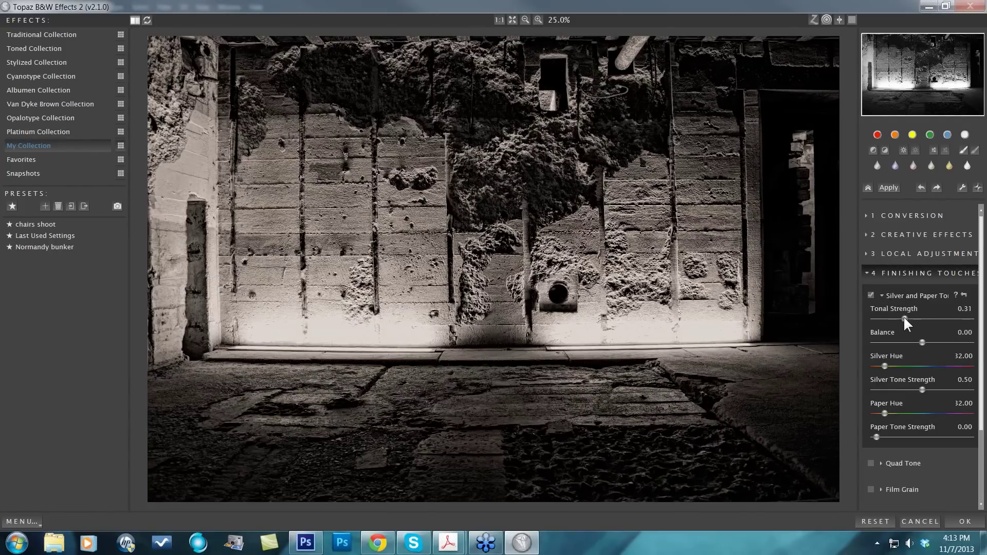
pyautogui.moveTo(903, 315); pyautogui.dragTo(905, 317)
pyautogui.scroll(-3, 867, 481)
# Step: Enable the border and choose the Grungy BW 7 border type
pyautogui.click(869, 419)
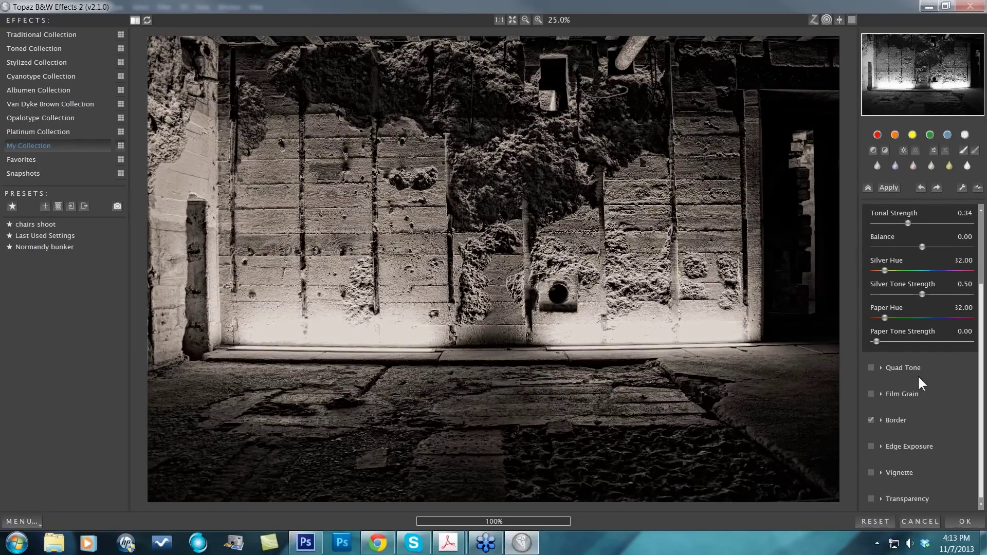
pyautogui.click(936, 420)
pyautogui.click(929, 431)
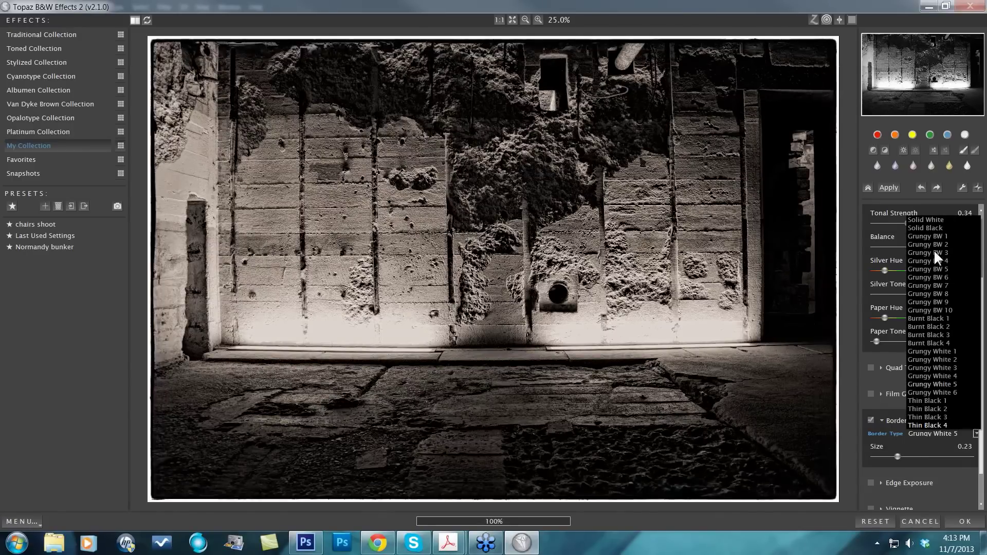
pyautogui.press('Escape')
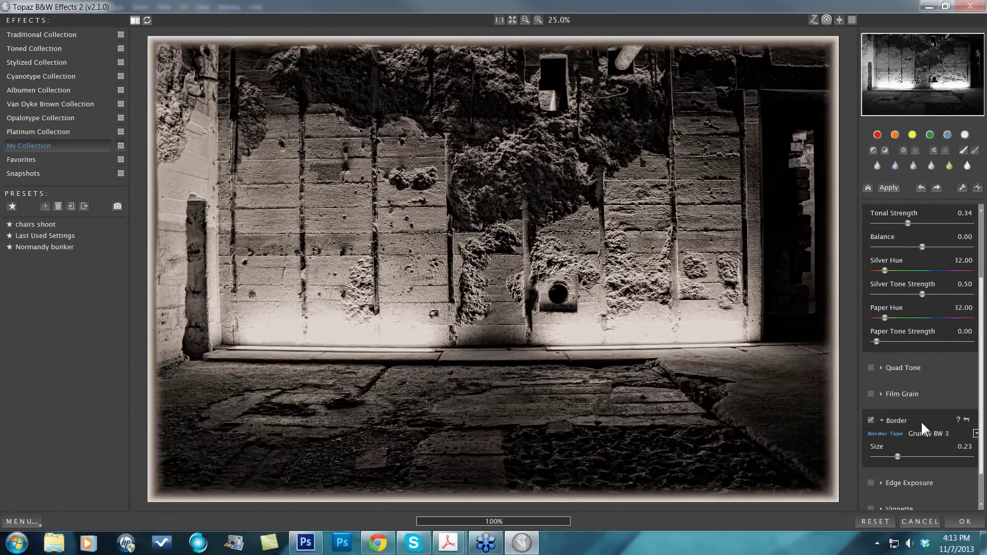
pyautogui.click(923, 433)
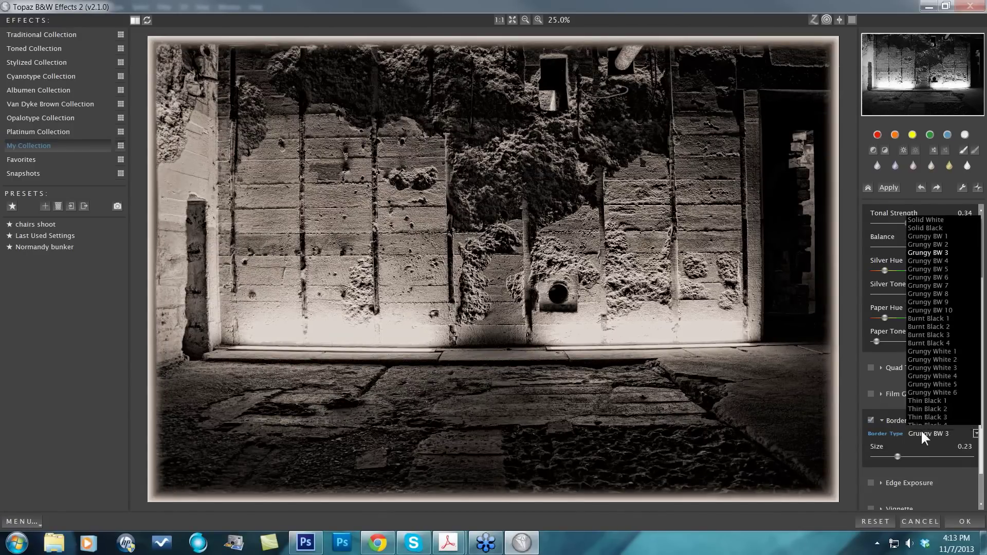
pyautogui.click(935, 285)
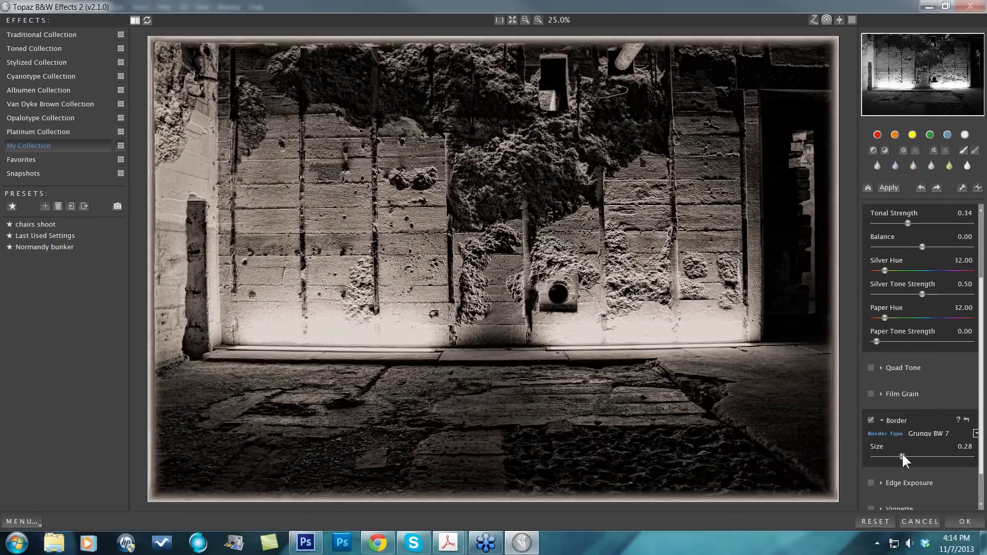
# Step: Set the border size to 0.36 and compare the result against the original photo
pyautogui.moveTo(898, 456); pyautogui.dragTo(909, 456)
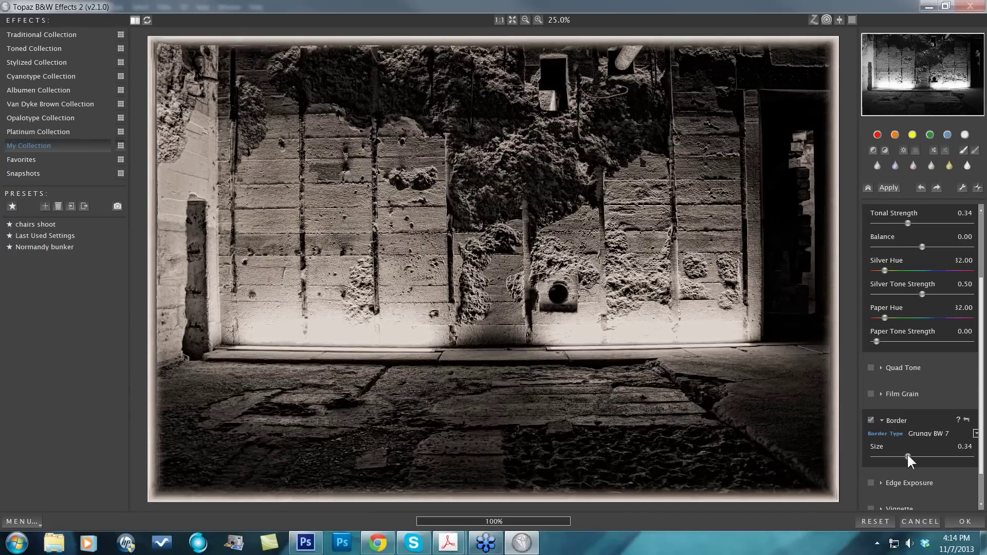
pyautogui.click(667, 374)
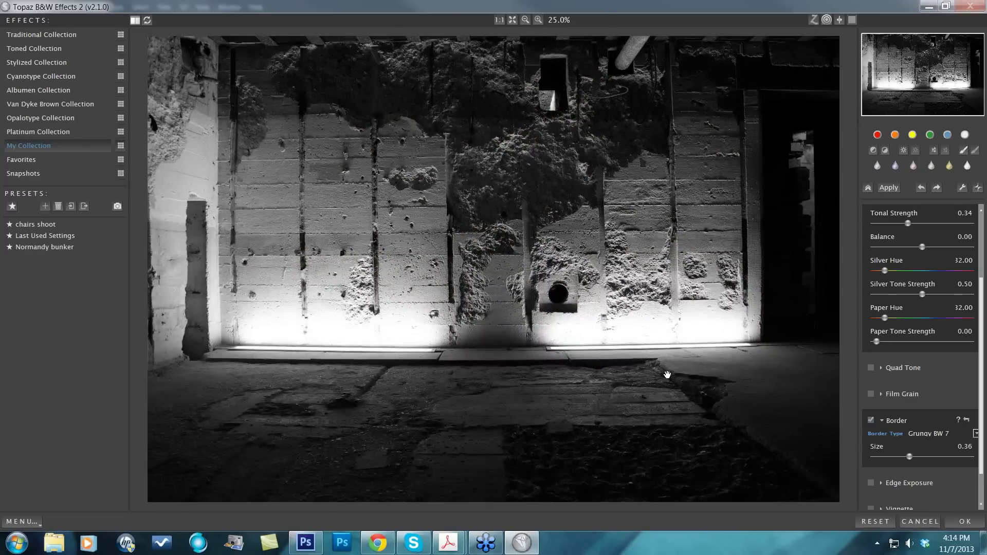
pyautogui.click(680, 374)
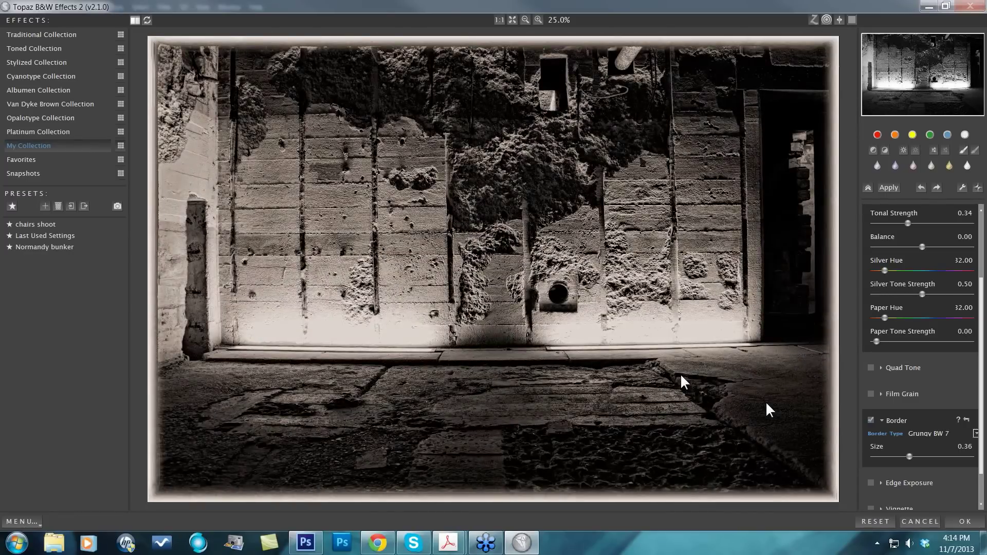
# Step: Review the Conversion, Adaptive Exposure and Basic Exposure settings, then apply the finished effect
pyautogui.moveTo(982, 450); pyautogui.dragTo(982, 426)
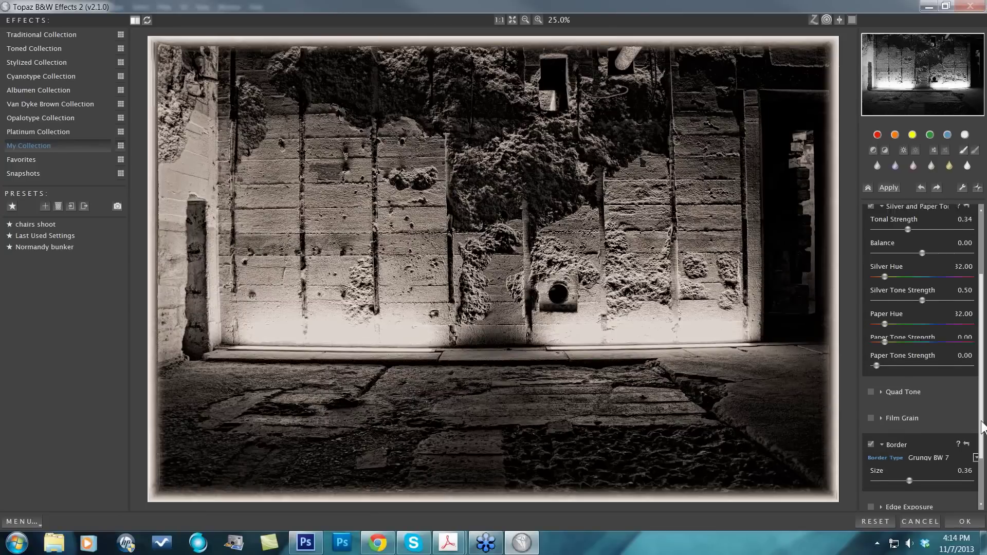
pyautogui.scroll(5, 874, 257)
pyautogui.click(879, 216)
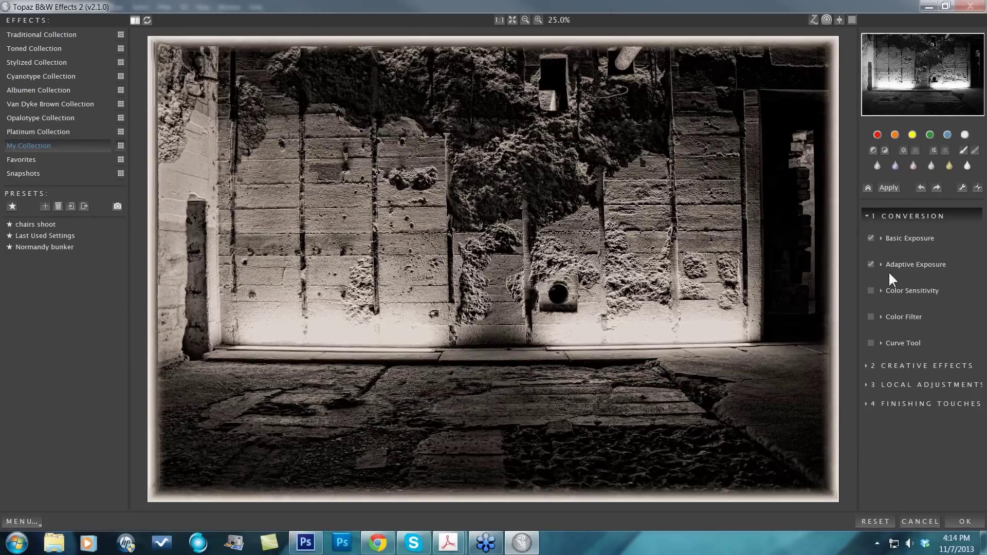
pyautogui.click(880, 264)
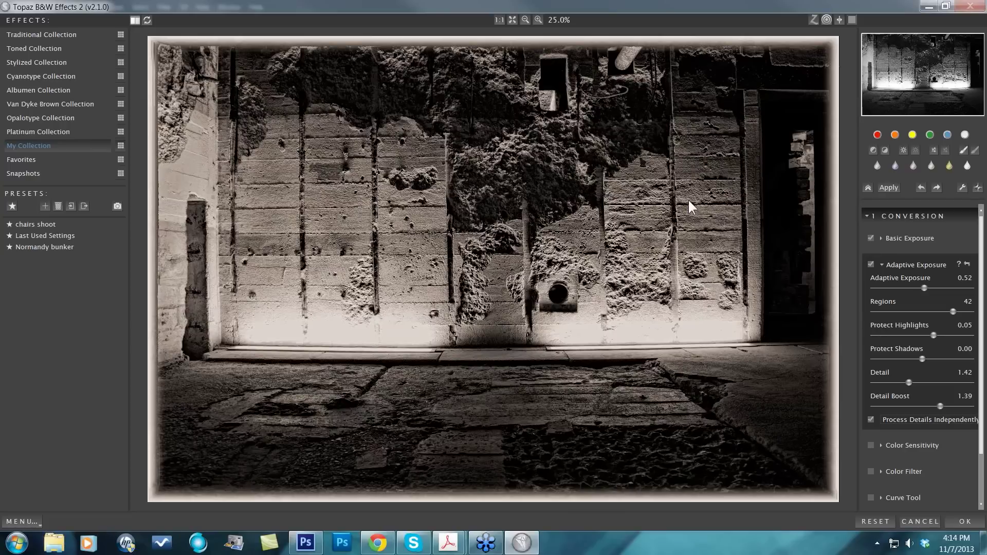
pyautogui.click(881, 237)
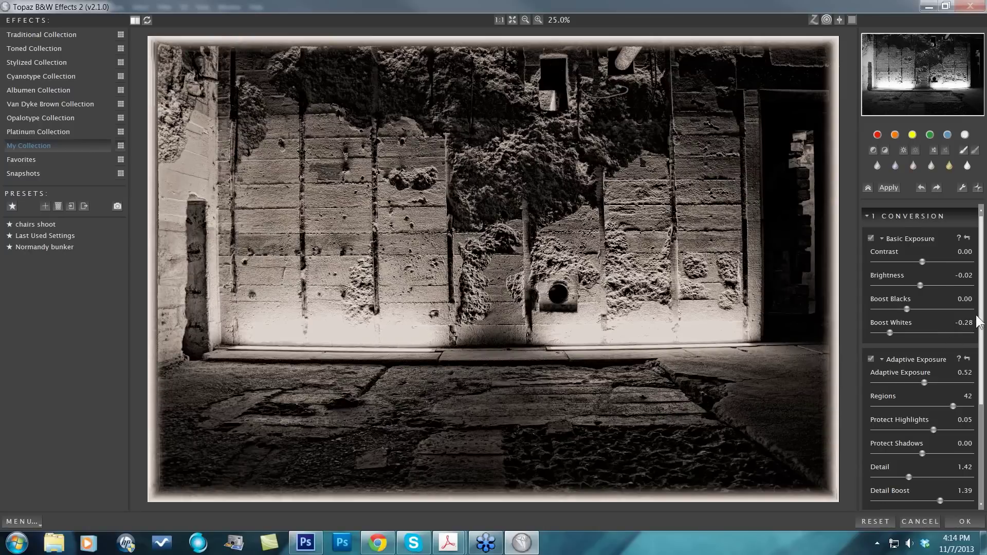
pyautogui.scroll(-5, 951, 359)
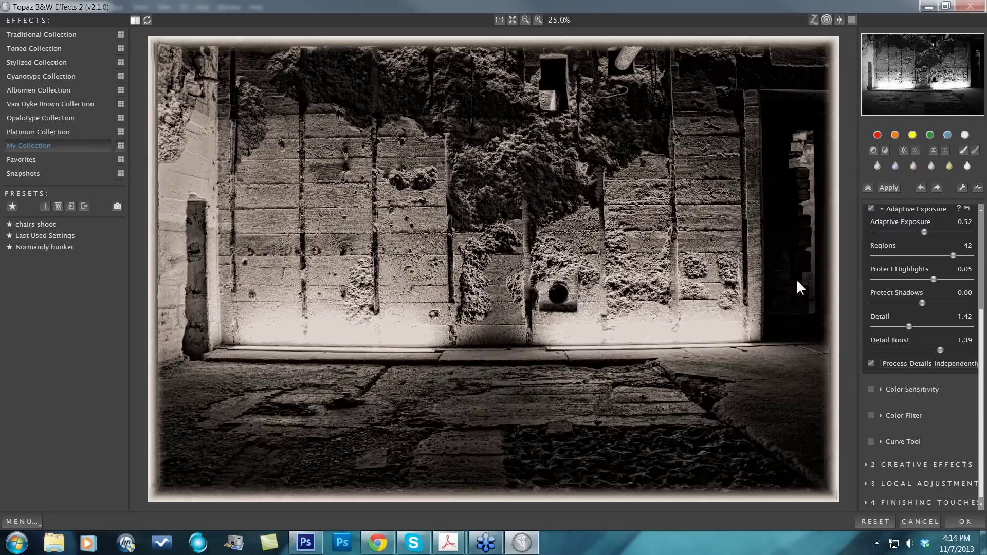
pyautogui.click(964, 522)
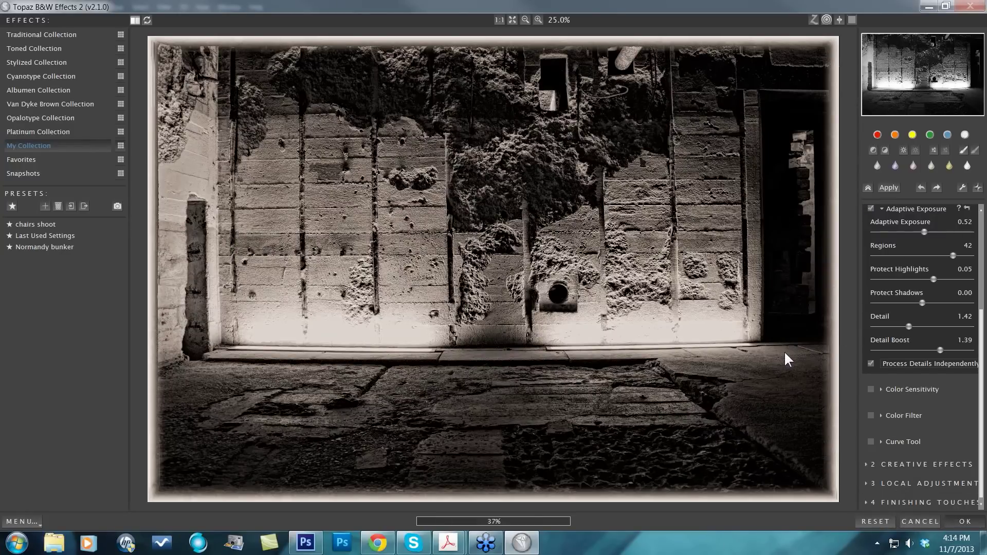